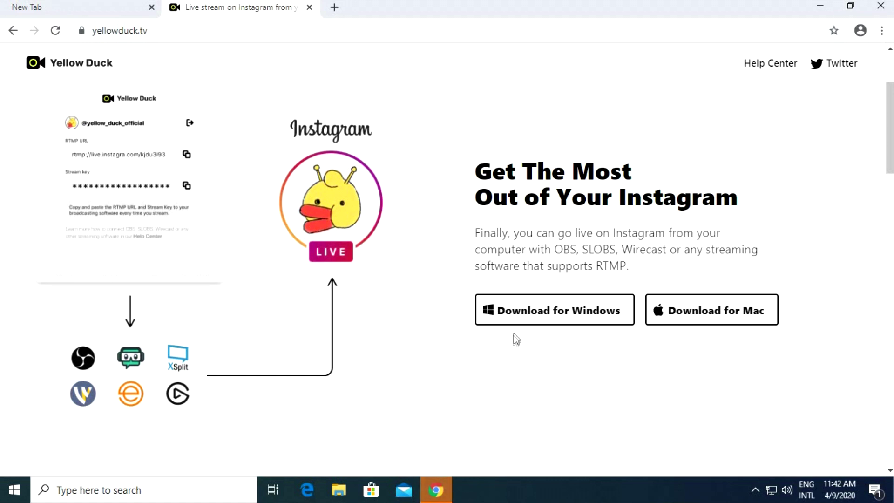
Download the Yellow Duck installer for Windows and open YellowDuck-Setup.exe
{"action": "left_click", "coordinate": [522, 321]}
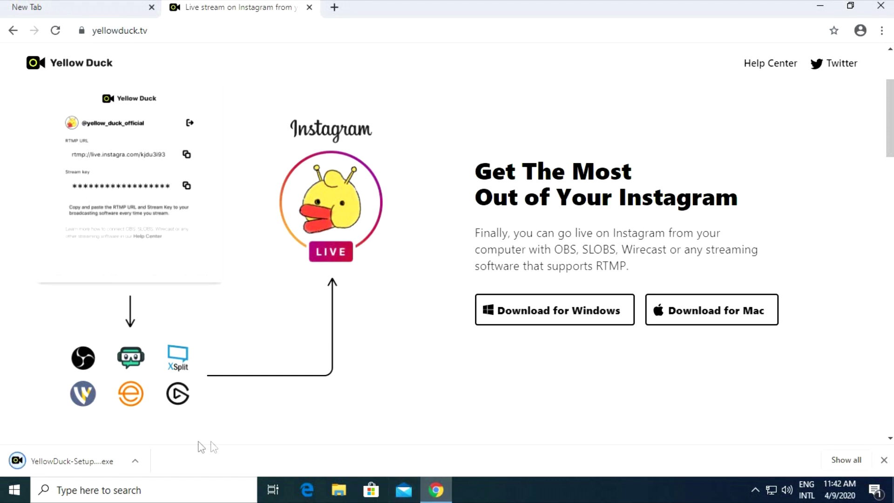
{"action": "left_click", "coordinate": [106, 461]}
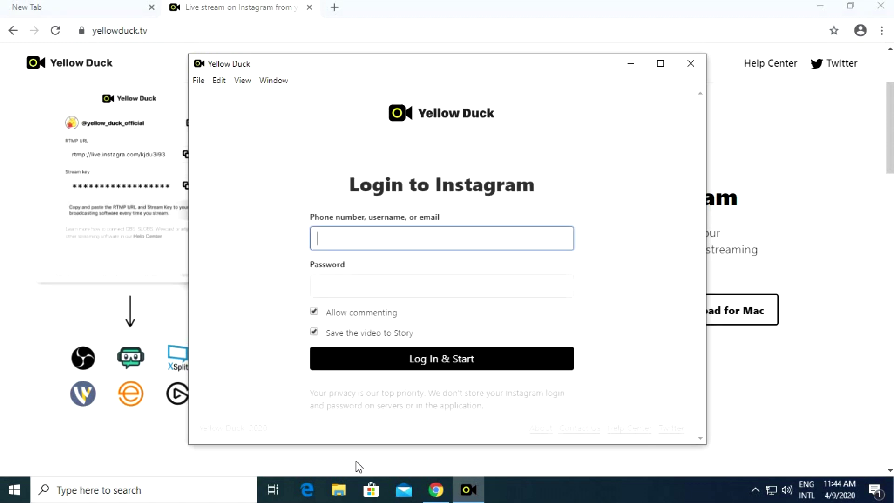
Log in to Yellow Duck with the Instagram username and password, start, then minimize it
{"action": "type", "text": "TAKWIYA.TECH"}
{"action": "key", "text": "Tab"}
{"action": "type", "text": "••••"}
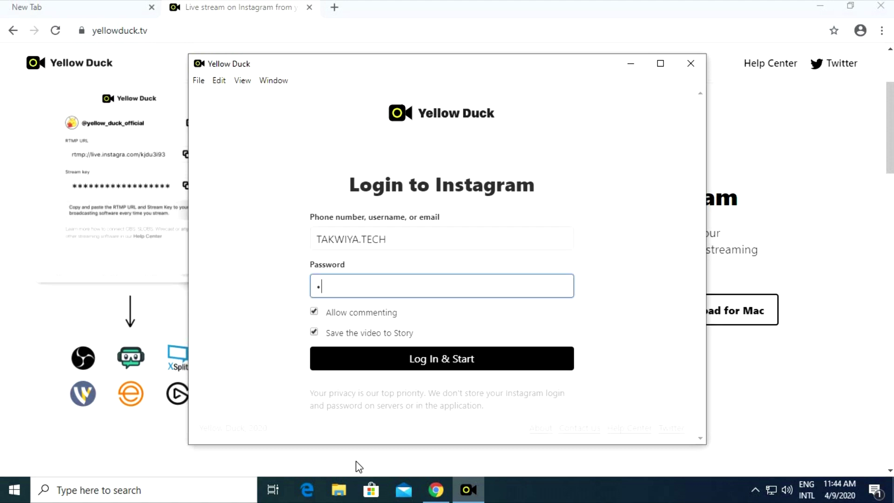
{"action": "type", "text": "••••••••"}
{"action": "left_click", "coordinate": [488, 360]}
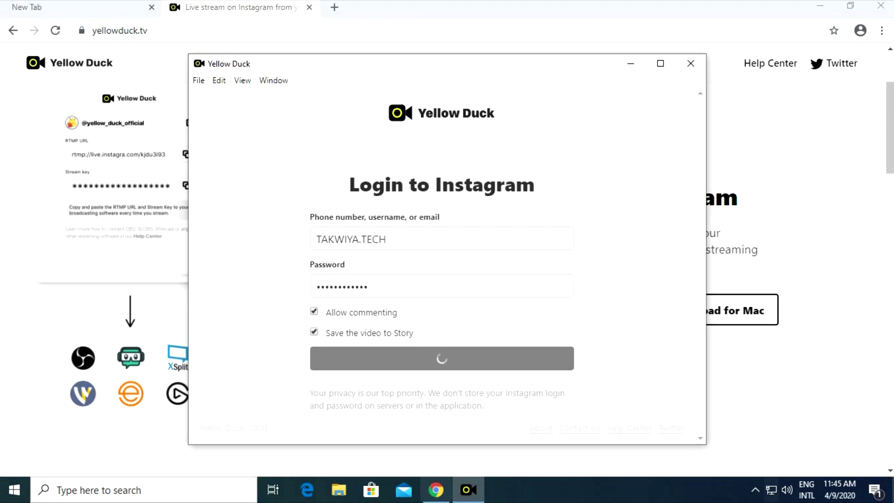
{"action": "left_click", "coordinate": [630, 63]}
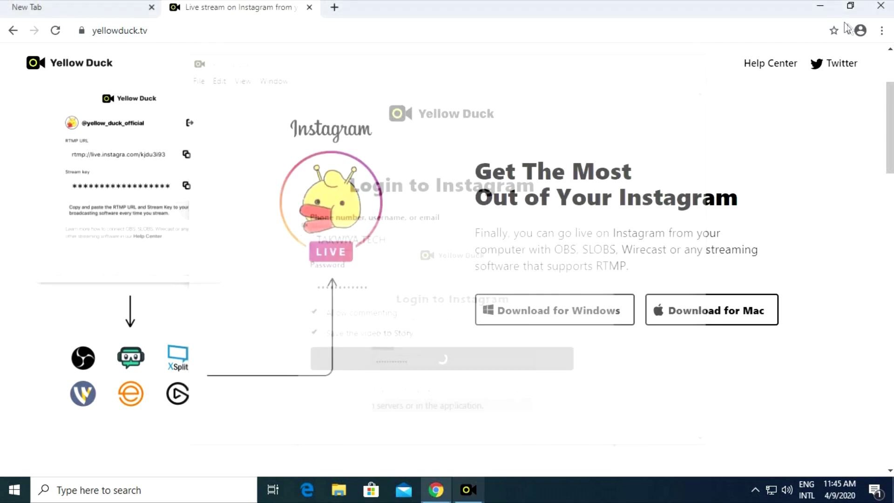
Launch Wirecast with a new empty document and open Output Settings
{"action": "left_click", "coordinate": [820, 9]}
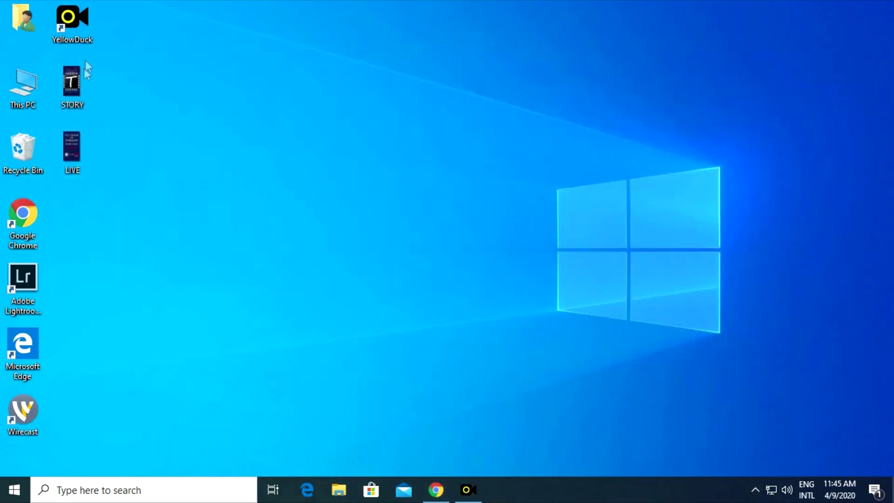
{"action": "double_click", "coordinate": [27, 410]}
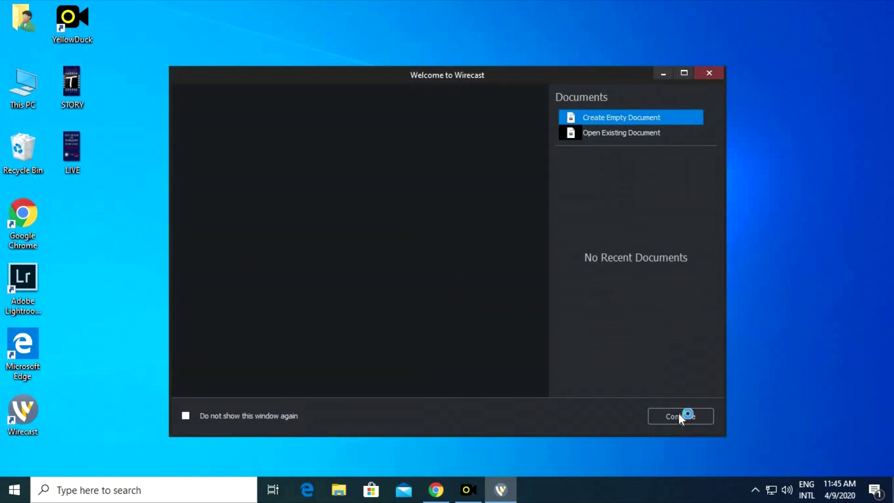
{"action": "left_click", "coordinate": [680, 416]}
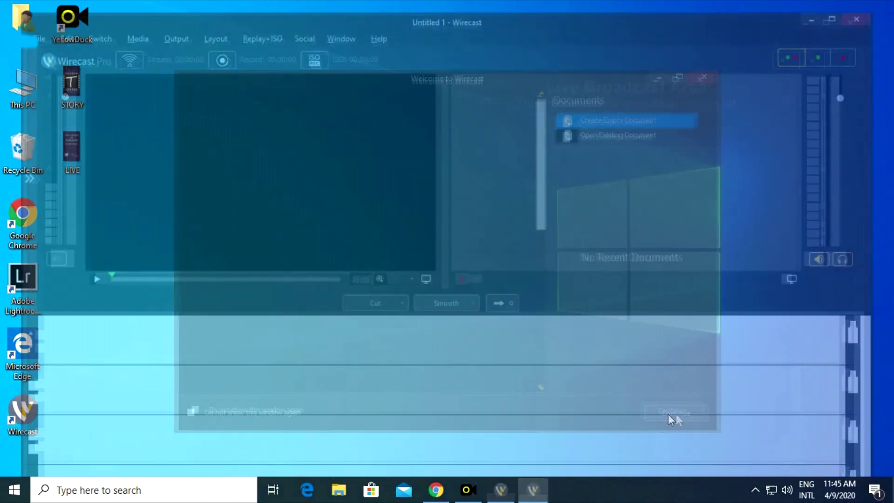
{"action": "left_click", "coordinate": [175, 35]}
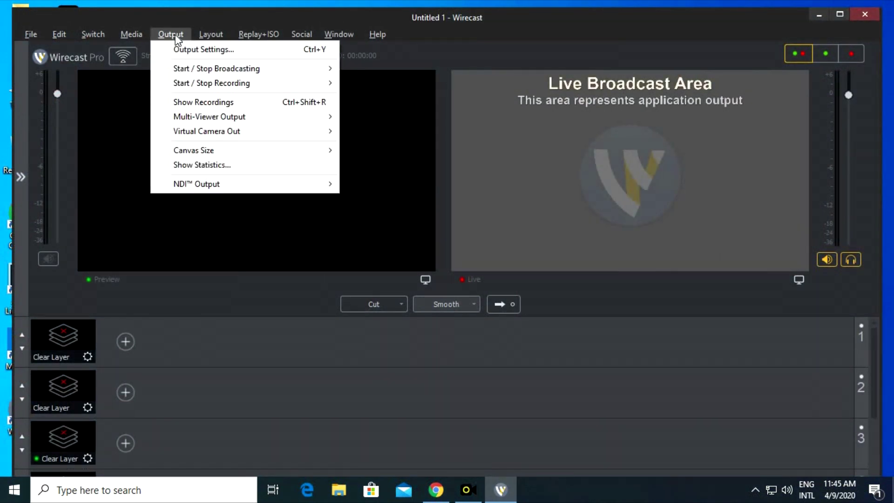
{"action": "left_click", "coordinate": [178, 46]}
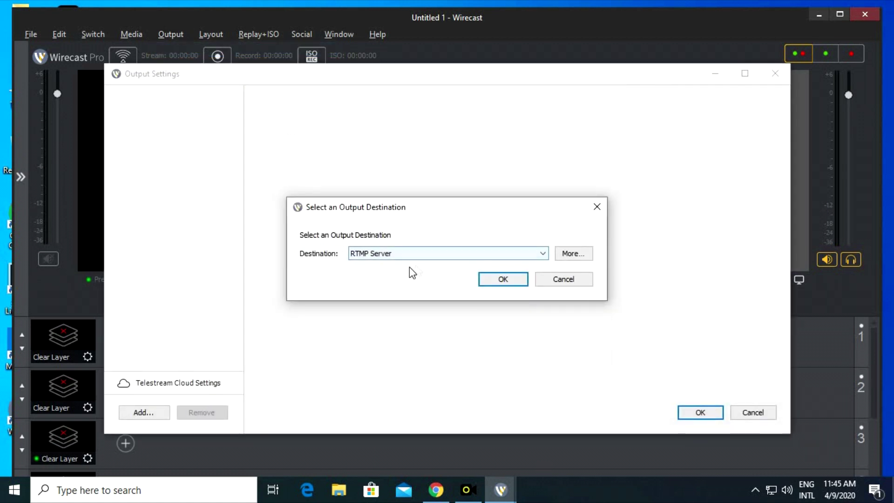
Add an RTMP Server output using the Default: 720p30 (1.25Mbps) x264 H.264 encoder preset
{"action": "left_click", "coordinate": [487, 280]}
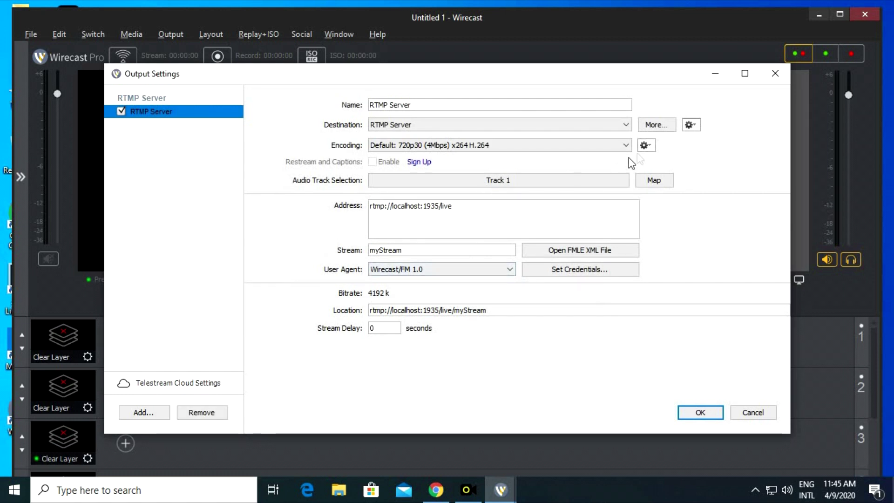
{"action": "left_click", "coordinate": [650, 144]}
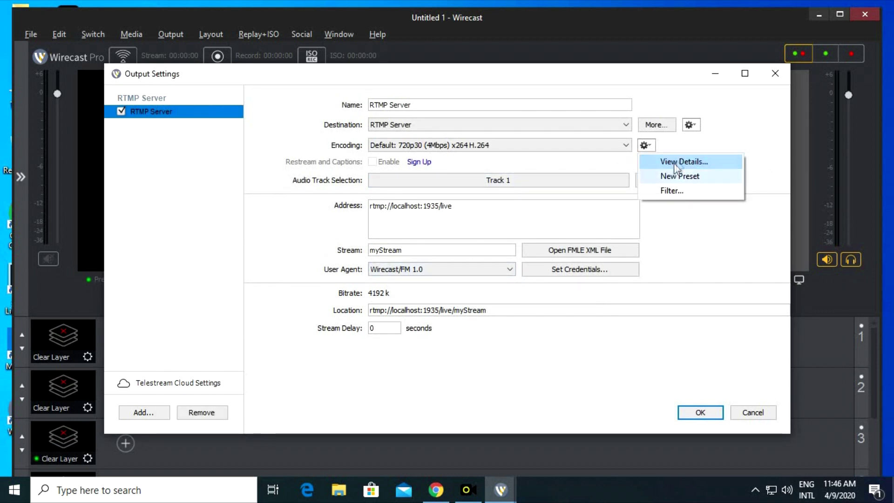
{"action": "left_click", "coordinate": [680, 161]}
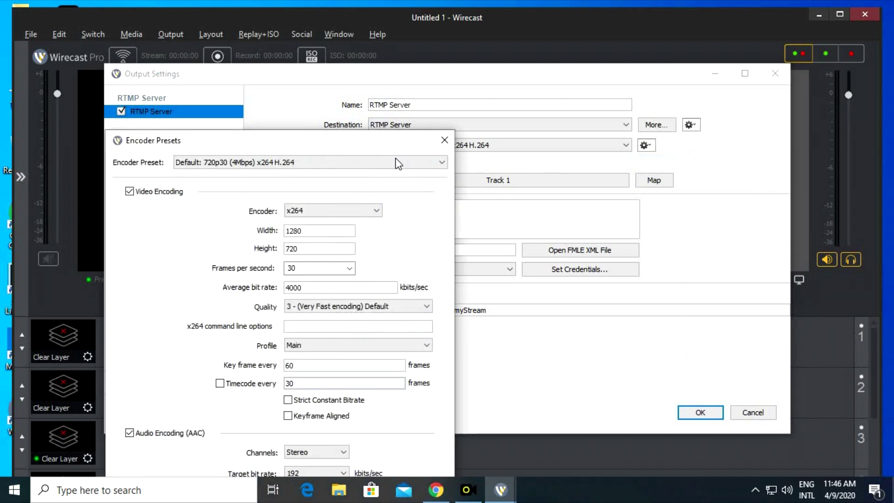
{"action": "left_click", "coordinate": [399, 163]}
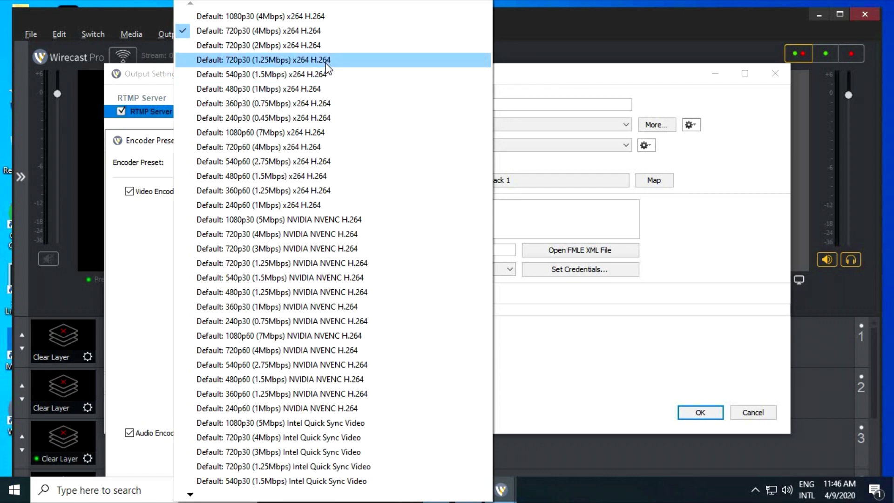
{"action": "left_click", "coordinate": [325, 61]}
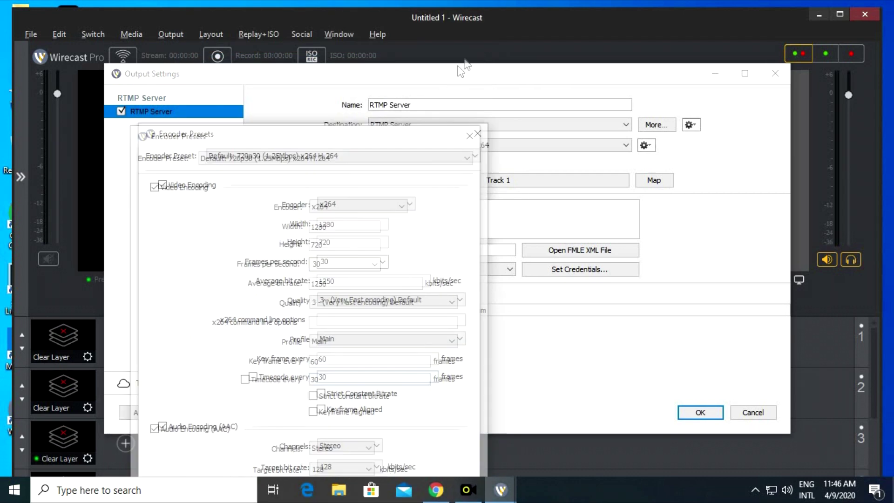
Change the encoder size to 720x1280 and the average bit rate to 1000
{"action": "double_click", "coordinate": [478, 139]}
{"action": "type", "text": "720"}
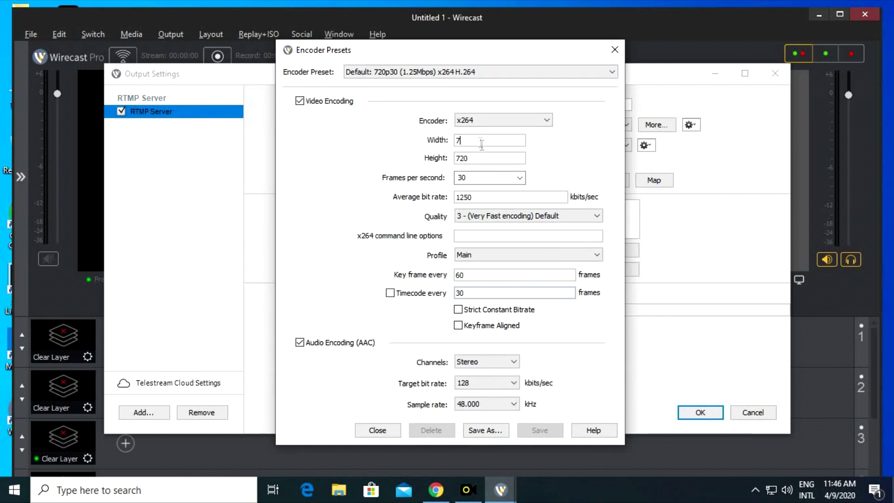
{"action": "double_click", "coordinate": [484, 158]}
{"action": "type", "text": "1280"}
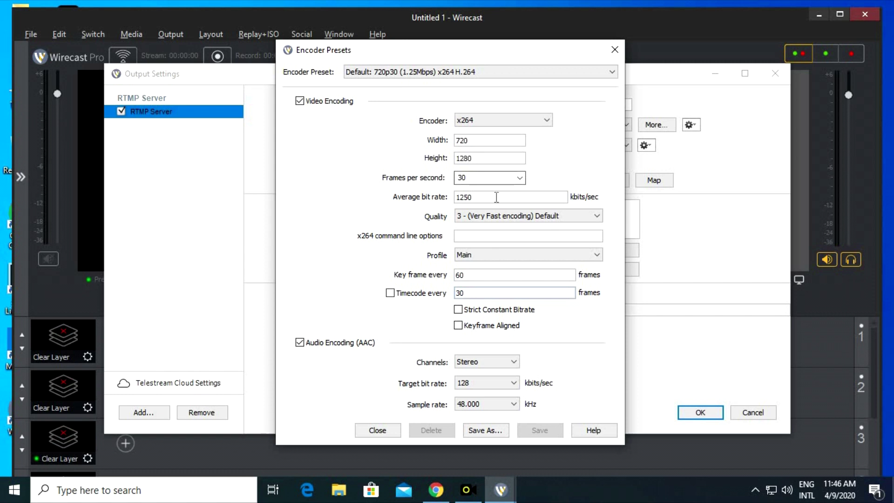
{"action": "double_click", "coordinate": [496, 197]}
{"action": "type", "text": "1000"}
Save these settings as the INSTAGRAM preset and copy Yellow Duck's RTMP URL
{"action": "left_click", "coordinate": [497, 428]}
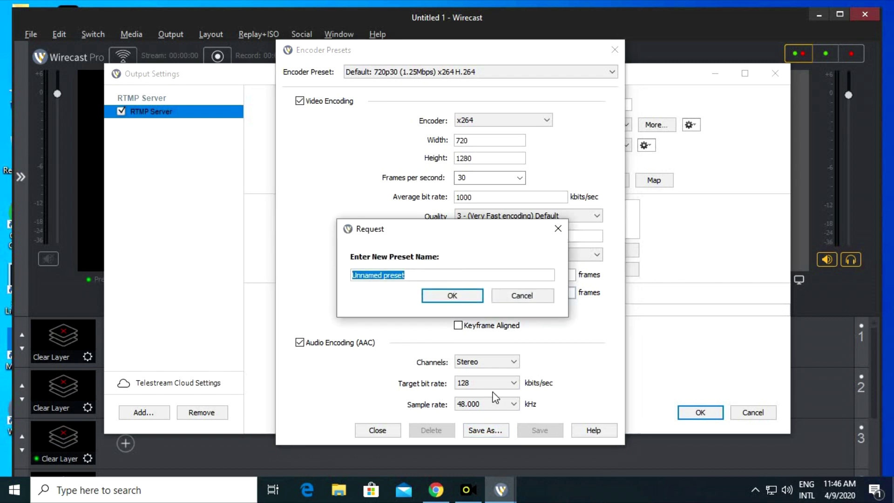
{"action": "type", "text": "INST"}
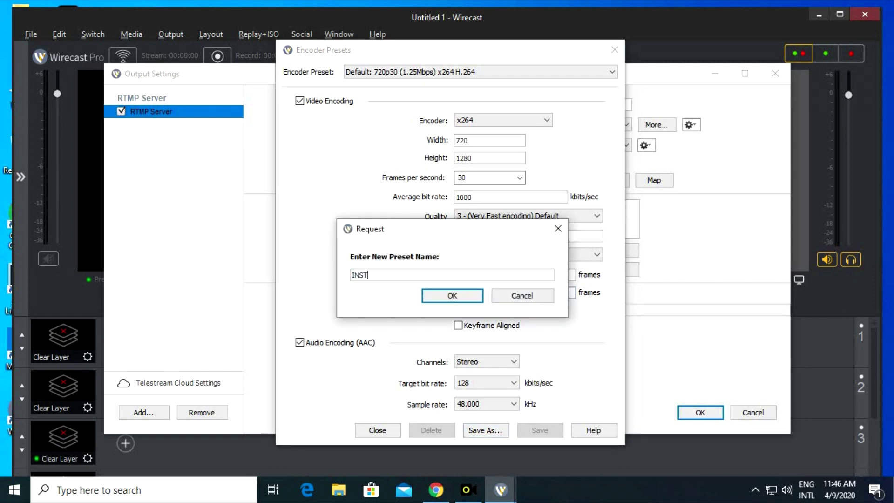
{"action": "type", "text": "AGRAM"}
{"action": "left_click", "coordinate": [449, 297]}
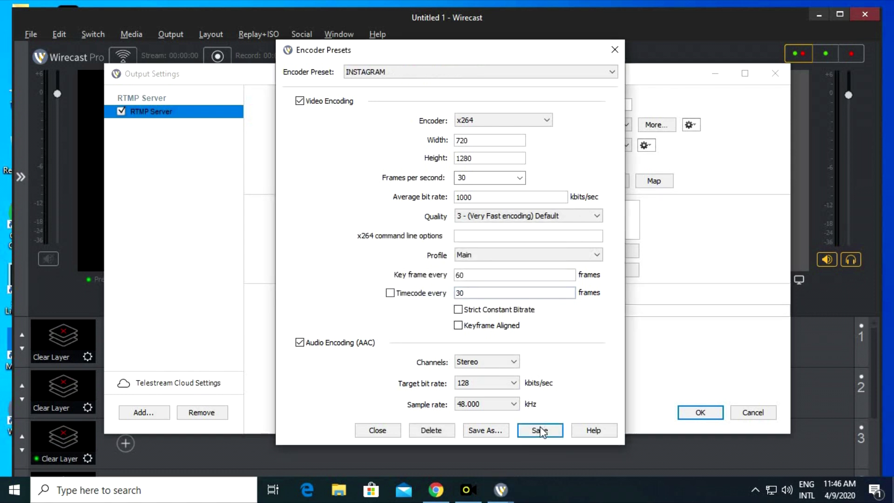
{"action": "left_click", "coordinate": [540, 430]}
{"action": "left_click", "coordinate": [468, 489]}
{"action": "left_click", "coordinate": [563, 243]}
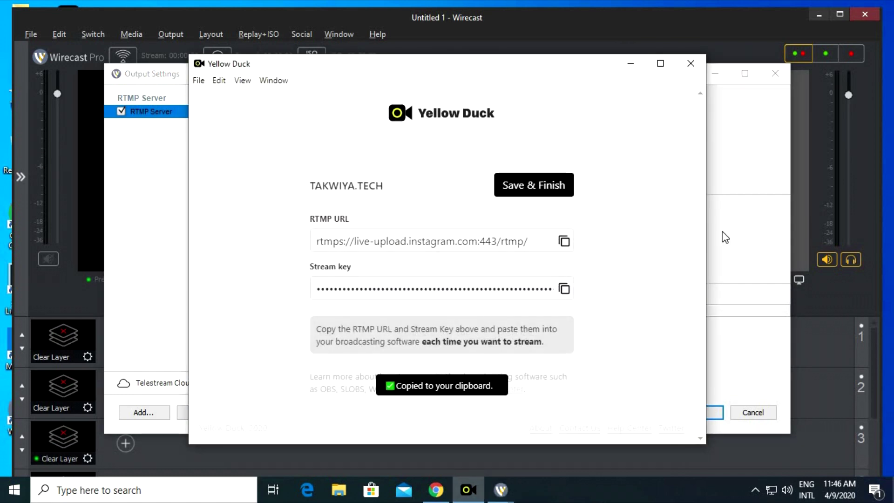
Replace the RTMP address with the pasted rtmps://live-upload.instagram.com:443/rtmp/ URL
{"action": "left_click", "coordinate": [492, 223]}
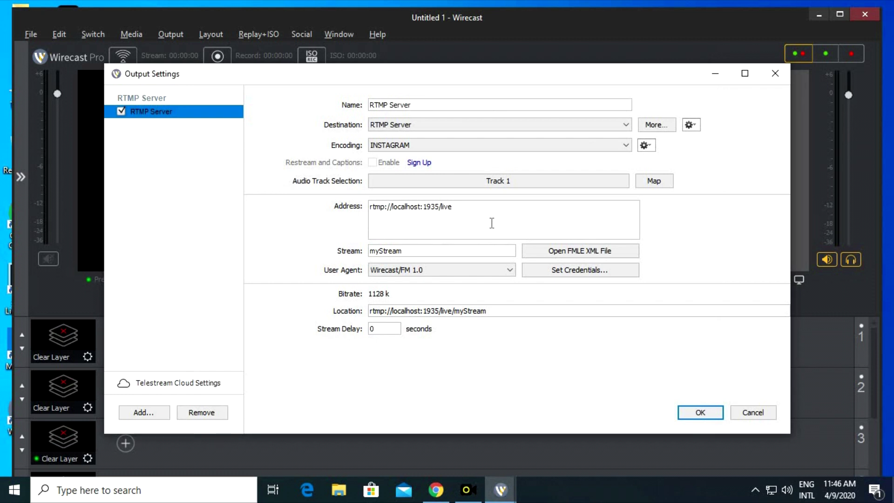
{"action": "key", "text": "ctrl+a"}
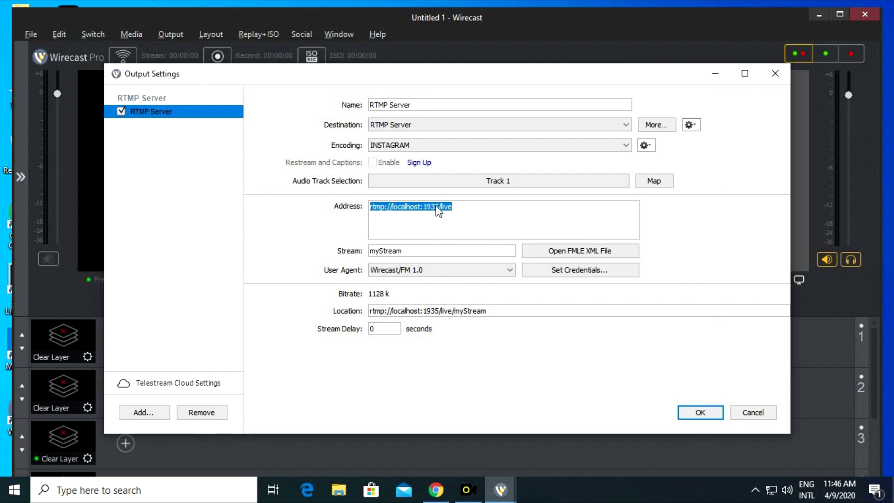
{"action": "key", "text": "BackSpace"}
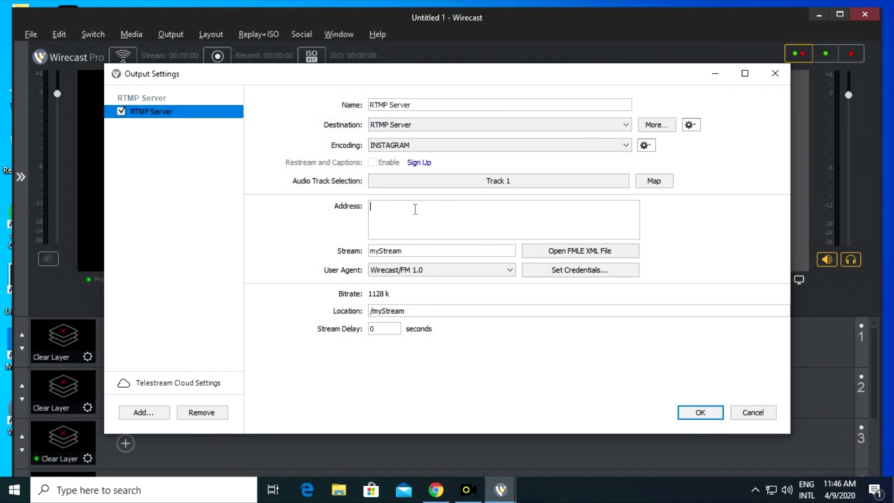
{"action": "key", "text": "ctrl+v"}
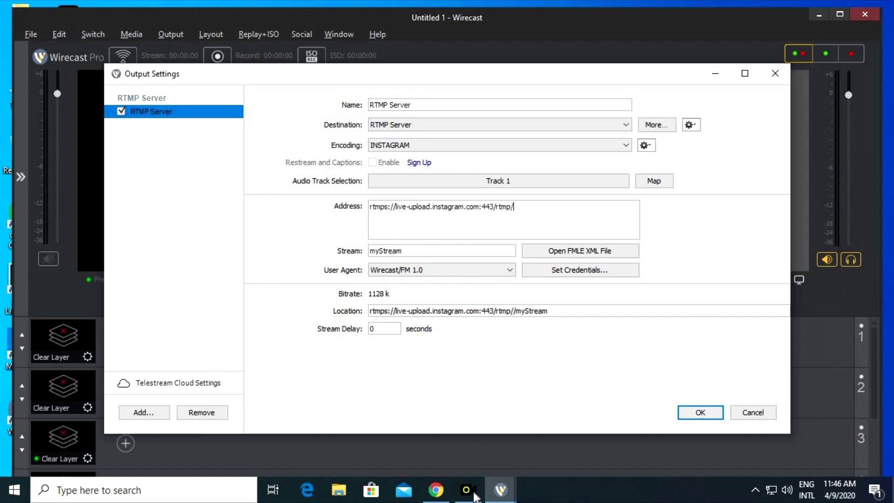
Replace the myStream stream name with Yellow Duck's Instagram stream key and confirm
{"action": "left_click", "coordinate": [475, 496]}
{"action": "left_click", "coordinate": [564, 289]}
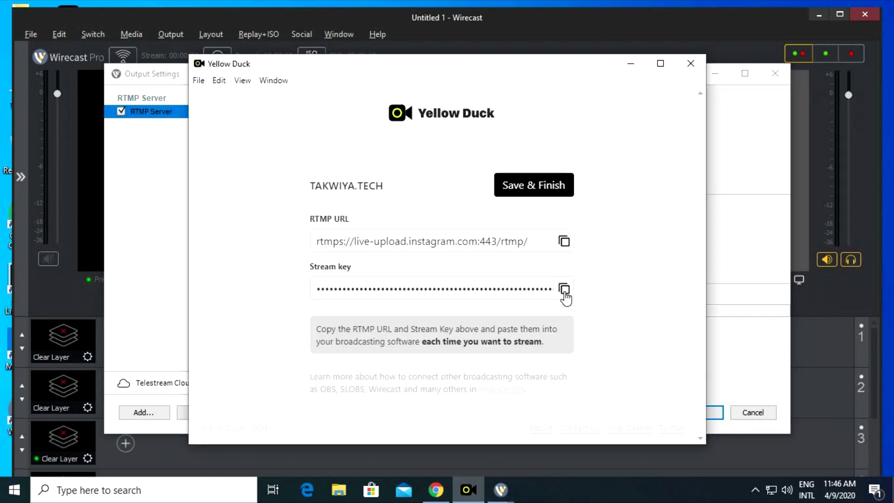
{"action": "left_click", "coordinate": [728, 253]}
{"action": "double_click", "coordinate": [476, 250]}
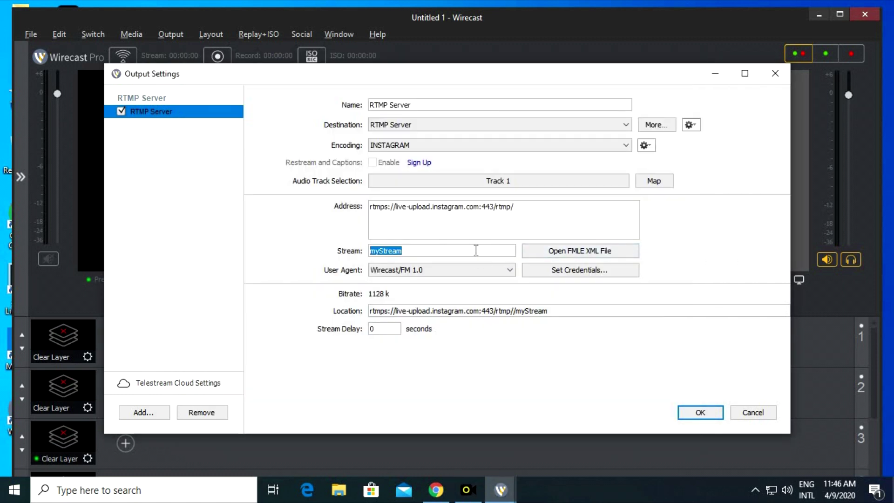
{"action": "key", "text": "ctrl+v"}
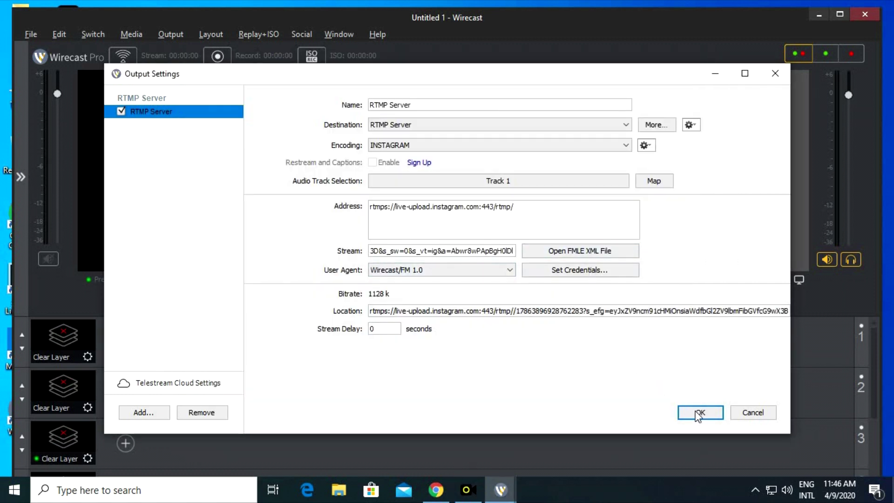
{"action": "left_click", "coordinate": [700, 412]}
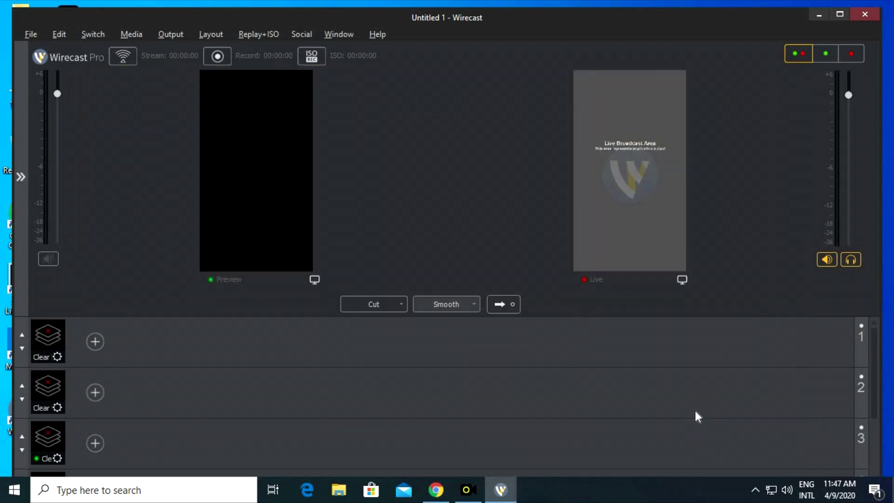
Add the STORY desktop image as a shot in layer 1
{"action": "left_click", "coordinate": [819, 15]}
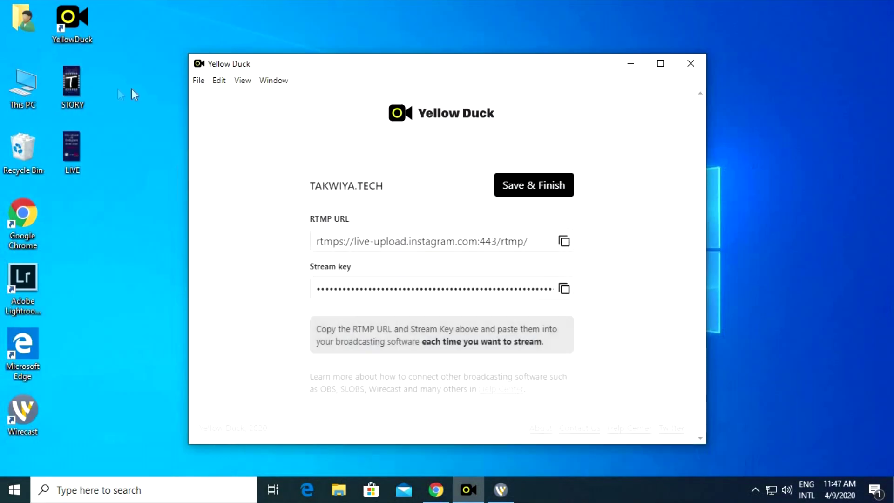
{"action": "left_click_drag", "start_coordinate": [108, 111], "coordinate": [114, 343]}
{"action": "left_click_drag", "start_coordinate": [114, 339], "coordinate": [113, 340]}
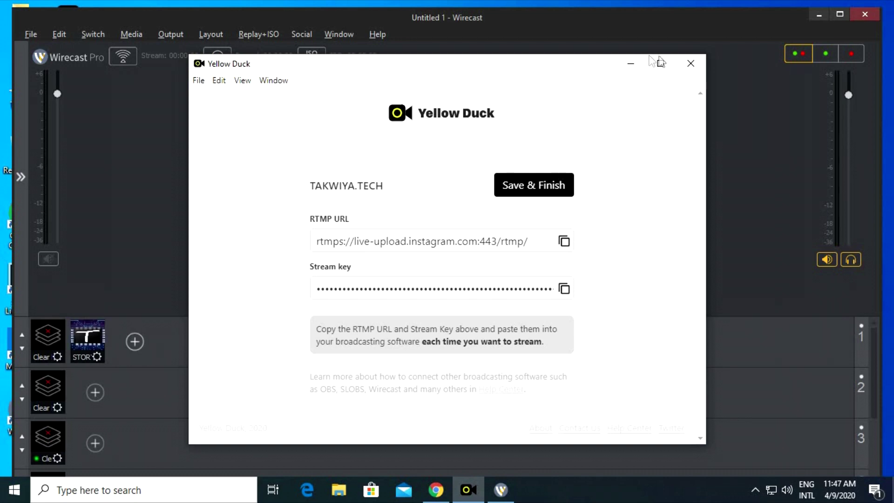
Add the LIVE image as a layer 1 shot and take STORY live
{"action": "left_click", "coordinate": [631, 64]}
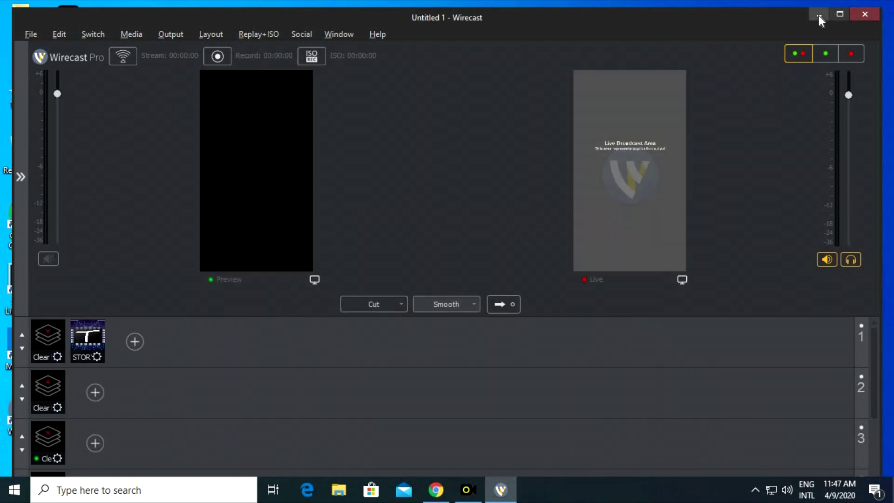
{"action": "left_click", "coordinate": [818, 15]}
{"action": "left_click_drag", "start_coordinate": [352, 302], "coordinate": [134, 342]}
{"action": "left_click", "coordinate": [94, 339]}
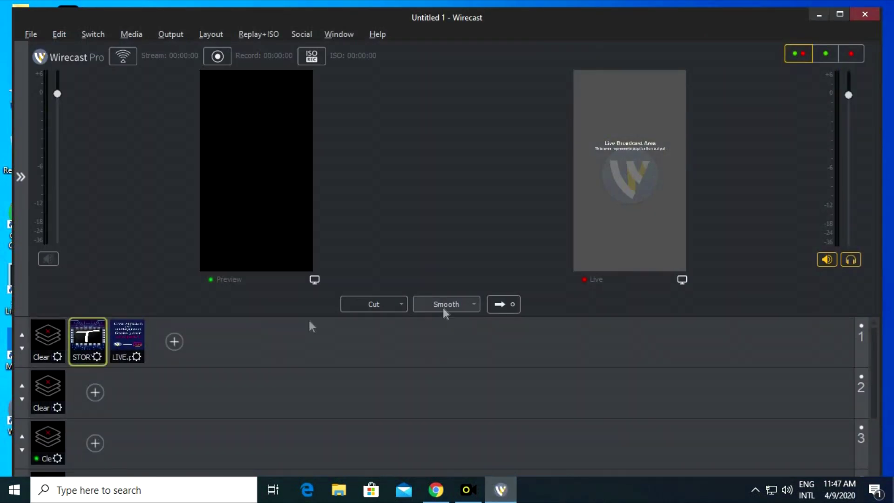
{"action": "left_click", "coordinate": [496, 304]}
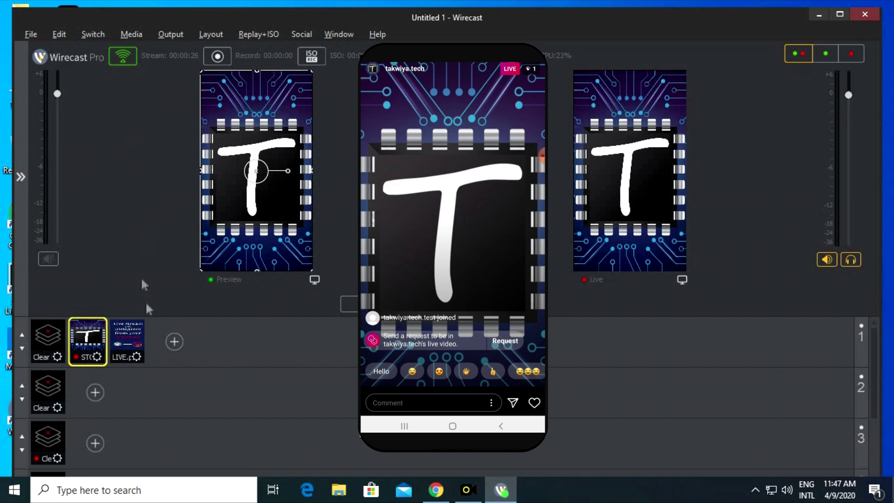
Preview the LIVE shot and take it on air with Ctrl+Shift+G
{"action": "left_click", "coordinate": [138, 334]}
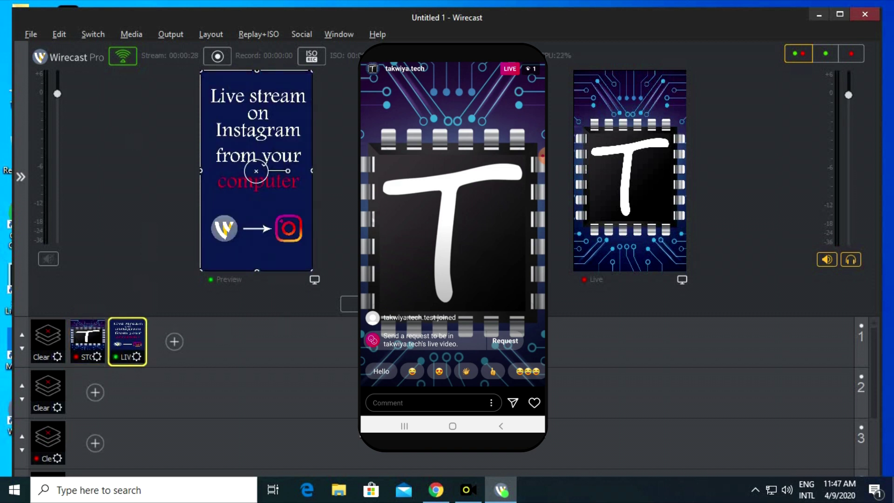
{"action": "key", "text": "ctrl+shift+g"}
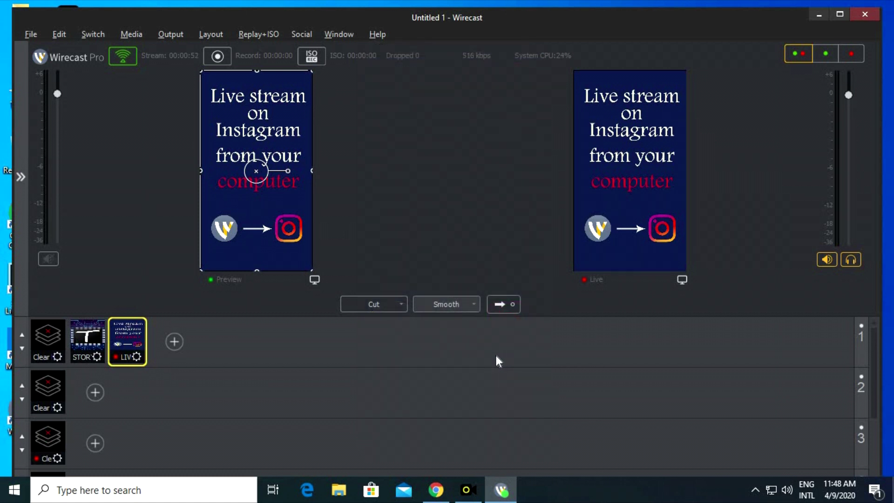
End the Instagram stream in Yellow Duck with Save & Finish, then confirm Finish
{"action": "left_click", "coordinate": [475, 491]}
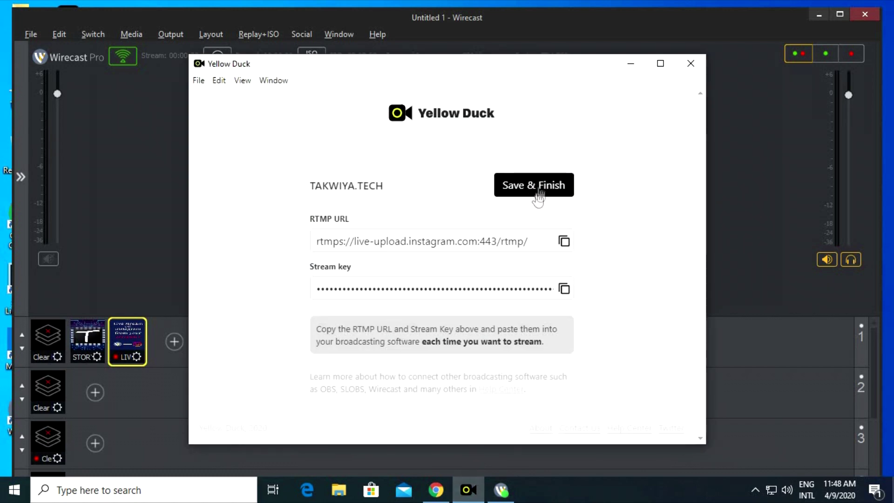
{"action": "left_click", "coordinate": [538, 183]}
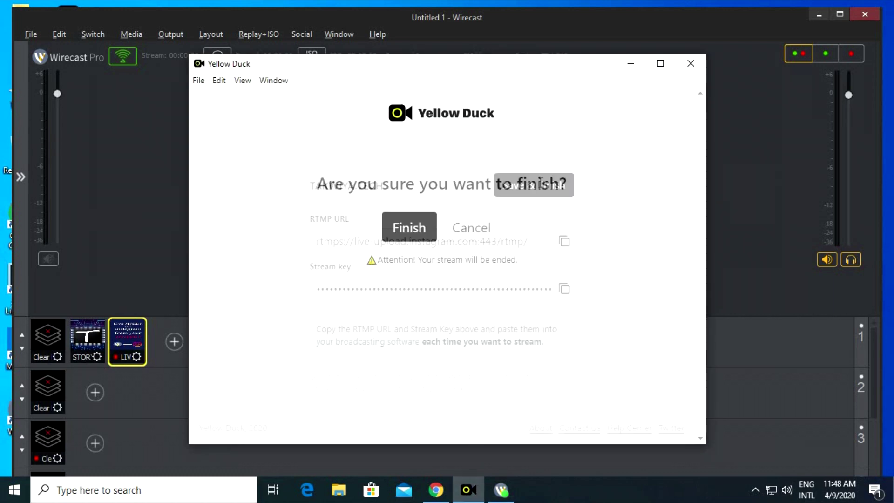
{"action": "left_click", "coordinate": [414, 224]}
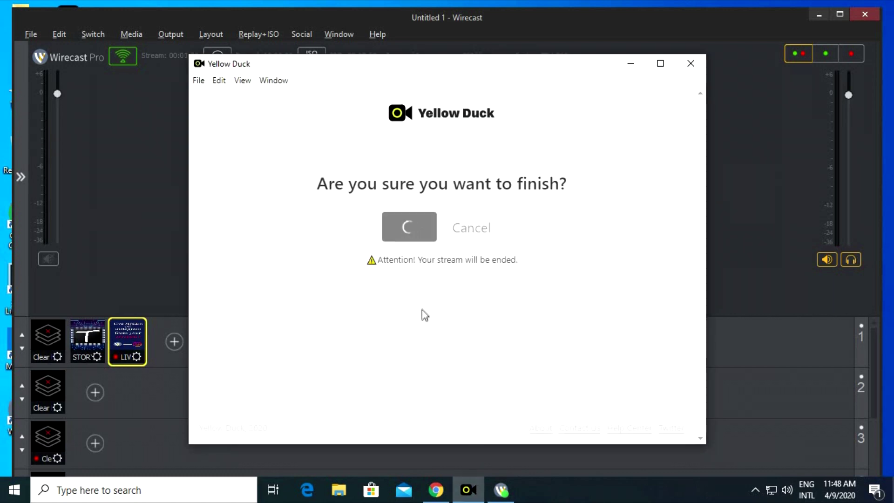